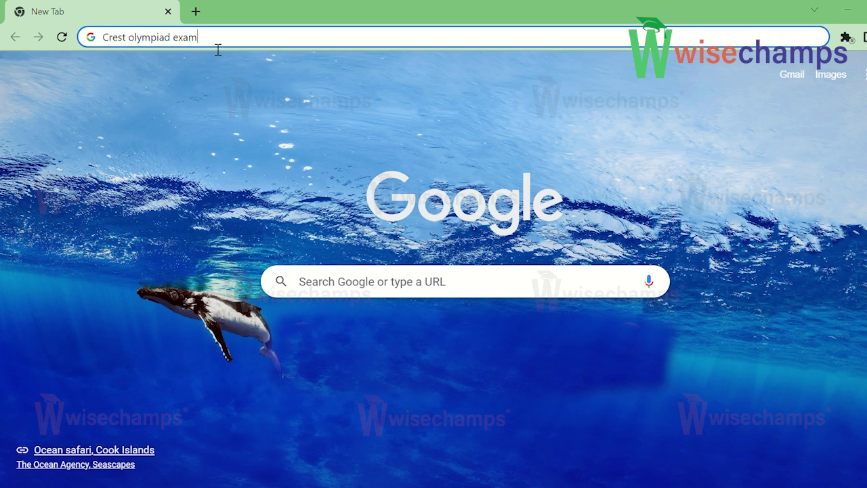
Step: Search for the CREST olympiad exam and scroll to the Mathematics, Science, English and Reasoning olympiad cards
{"action": "key", "text": "Return"}
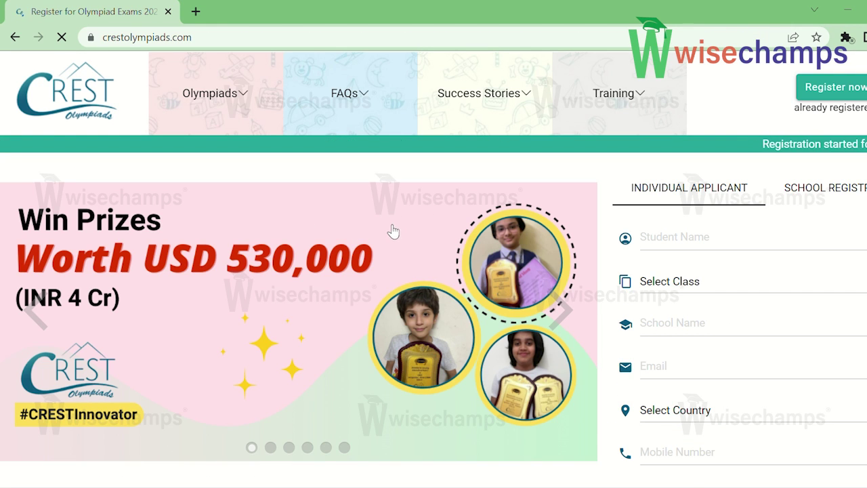
{"action": "scroll", "coordinate": [436, 256], "scroll_direction": "down", "scroll_amount": 1}
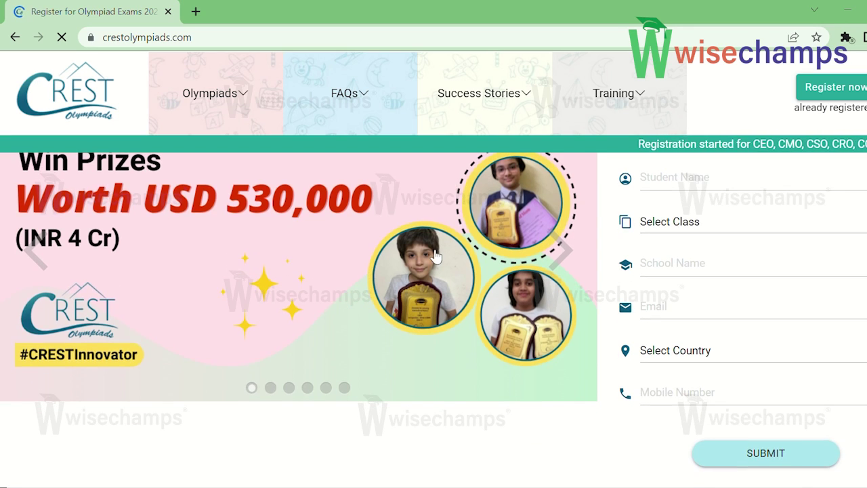
{"action": "scroll", "coordinate": [435, 256], "scroll_direction": "down", "scroll_amount": 1}
{"action": "scroll", "coordinate": [430, 240], "scroll_direction": "down", "scroll_amount": 1}
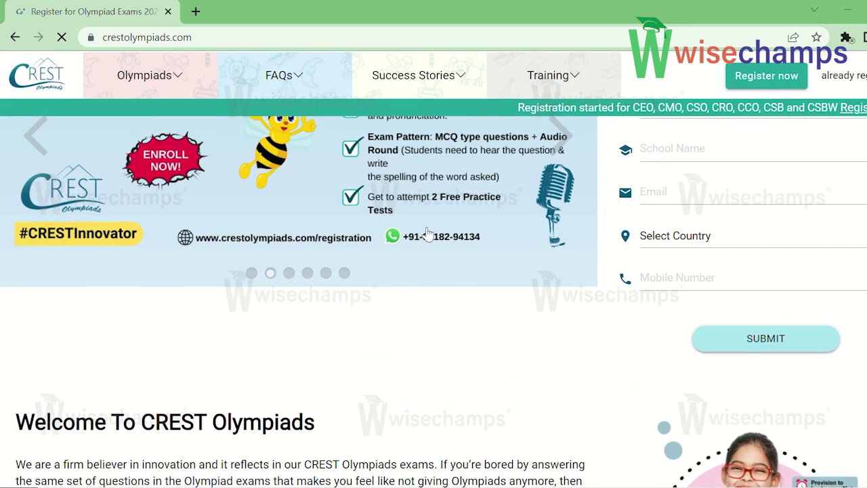
{"action": "scroll", "coordinate": [420, 318], "scroll_direction": "down", "scroll_amount": 2}
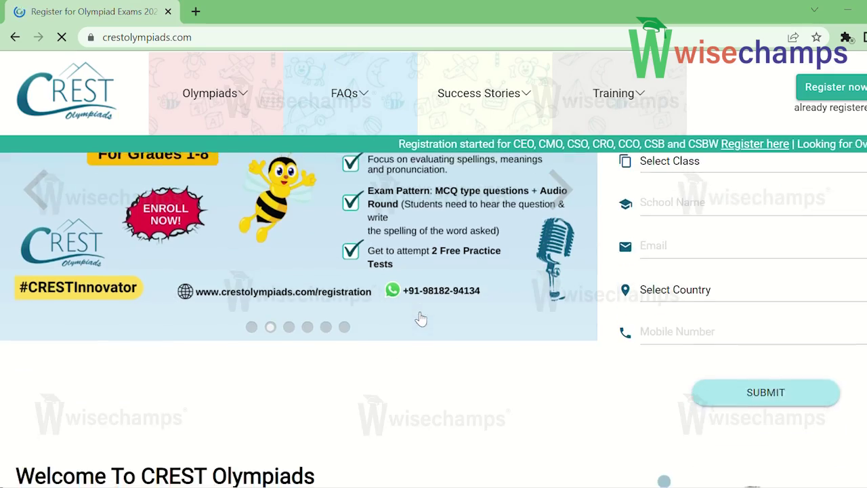
{"action": "scroll", "coordinate": [422, 326], "scroll_direction": "down", "scroll_amount": 3}
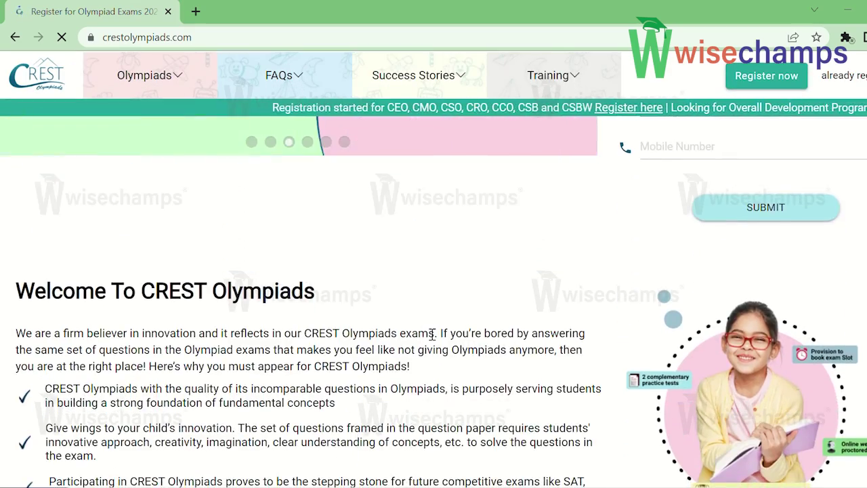
{"action": "scroll", "coordinate": [431, 333], "scroll_direction": "down", "scroll_amount": 5}
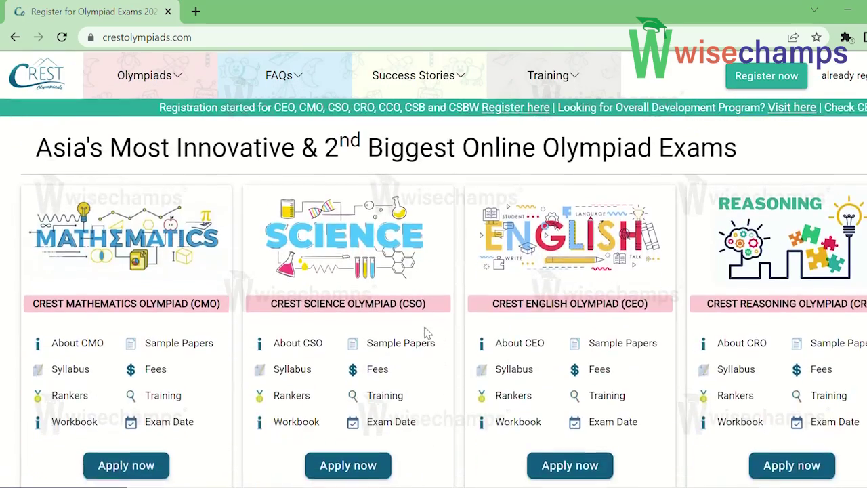
{"action": "scroll", "coordinate": [428, 326], "scroll_direction": "down", "scroll_amount": 1}
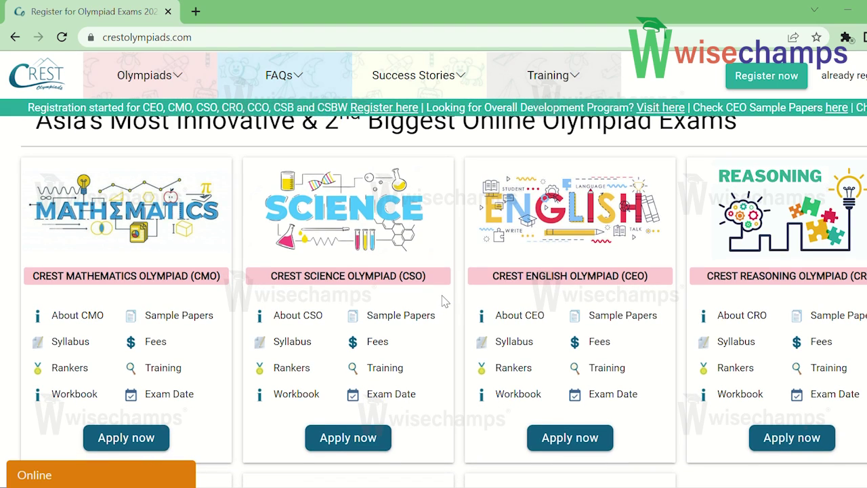
{"action": "scroll", "coordinate": [457, 266], "scroll_direction": "up", "scroll_amount": 1}
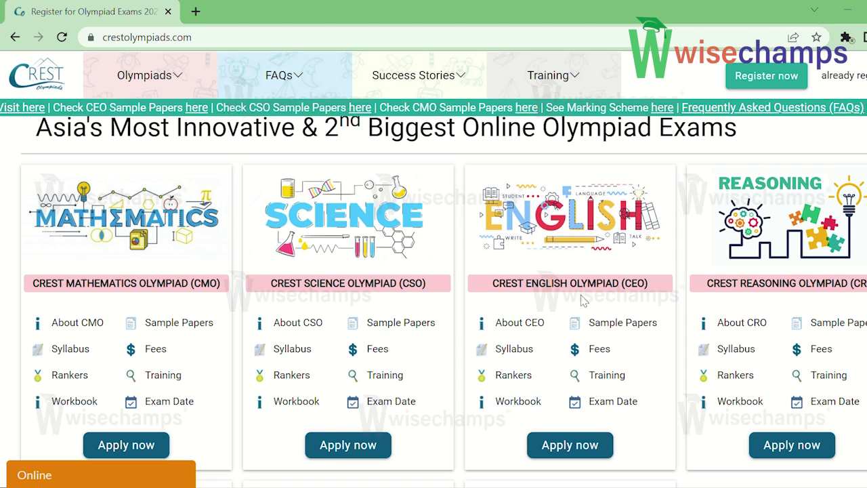
{"action": "scroll", "coordinate": [463, 326], "scroll_direction": "down", "scroll_amount": 4}
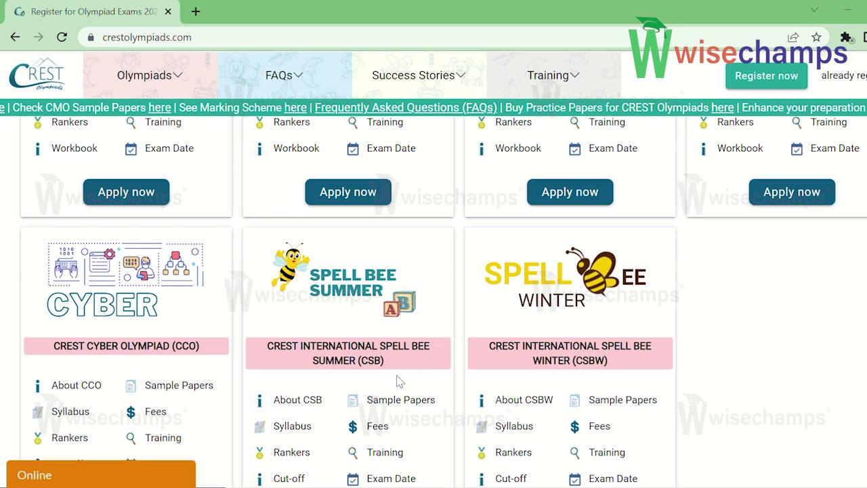
{"action": "scroll", "coordinate": [433, 339], "scroll_direction": "down", "scroll_amount": 2}
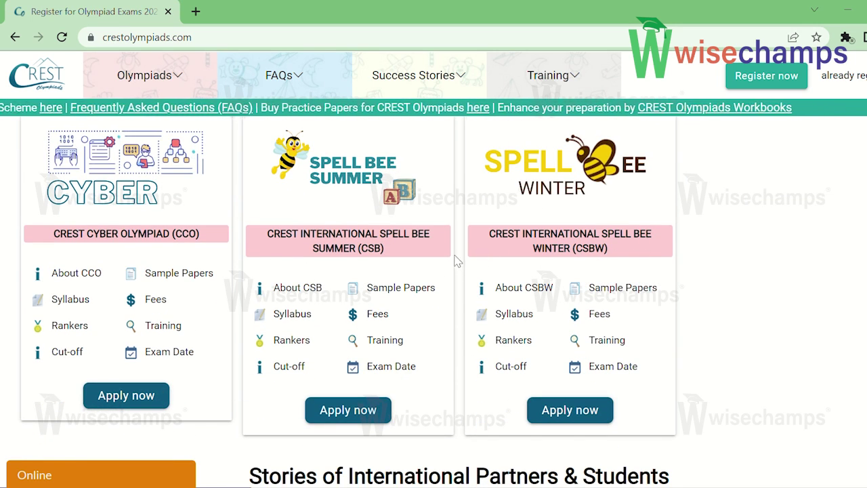
{"action": "scroll", "coordinate": [458, 260], "scroll_direction": "up", "scroll_amount": 4}
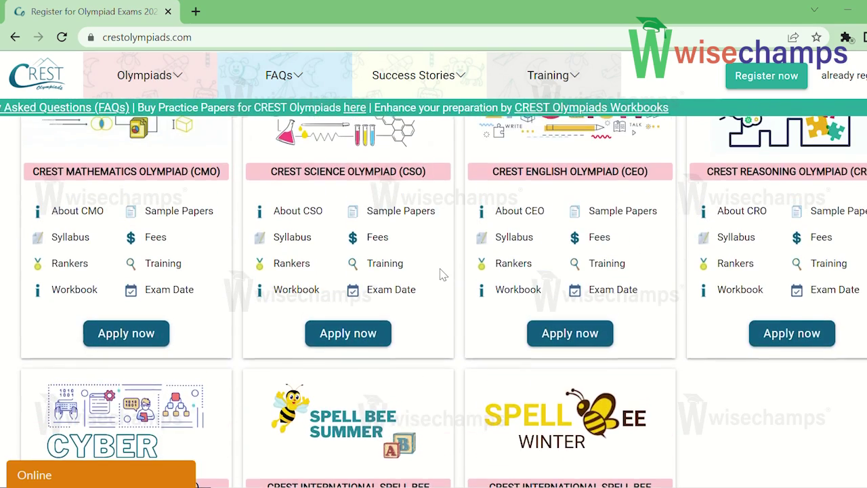
{"action": "scroll", "coordinate": [458, 295], "scroll_direction": "up", "scroll_amount": 1}
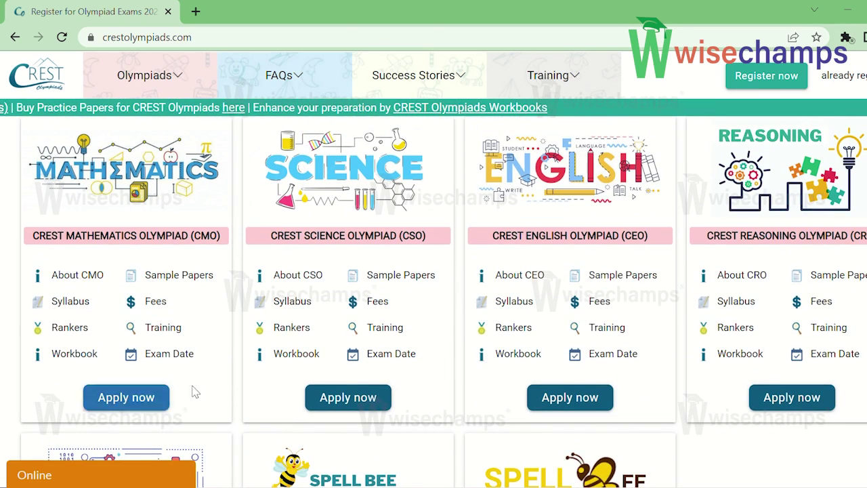
Step: Apply for the CREST Mathematics Olympiad (CMO) to reach the Individual Registration Form instructions
{"action": "left_click", "coordinate": [131, 404]}
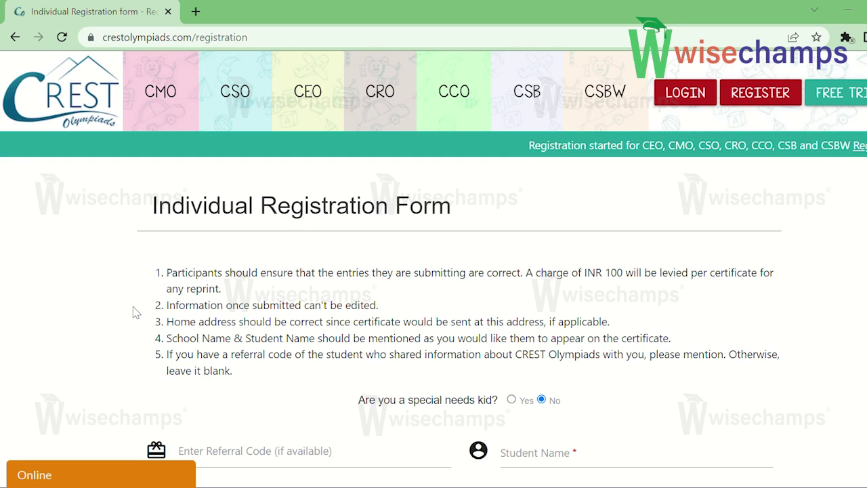
{"action": "scroll", "coordinate": [135, 310], "scroll_direction": "down", "scroll_amount": 1}
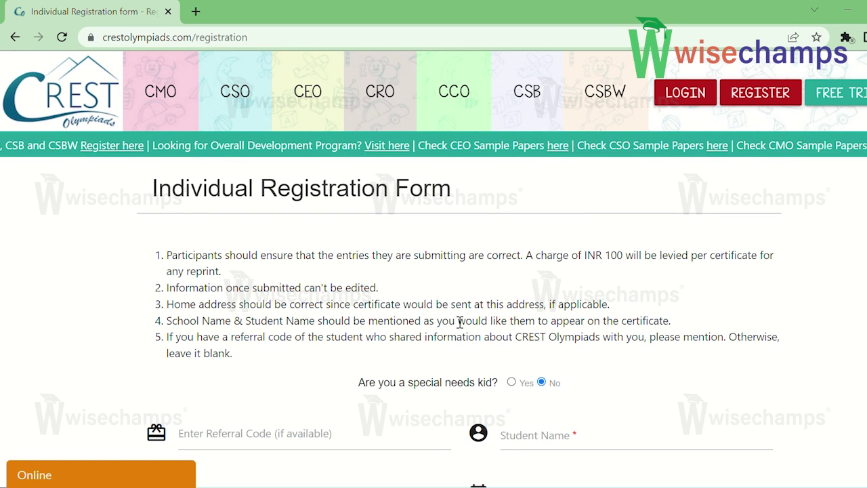
{"action": "scroll", "coordinate": [280, 370], "scroll_direction": "down", "scroll_amount": 1}
{"action": "scroll", "coordinate": [280, 369], "scroll_direction": "down", "scroll_amount": 2}
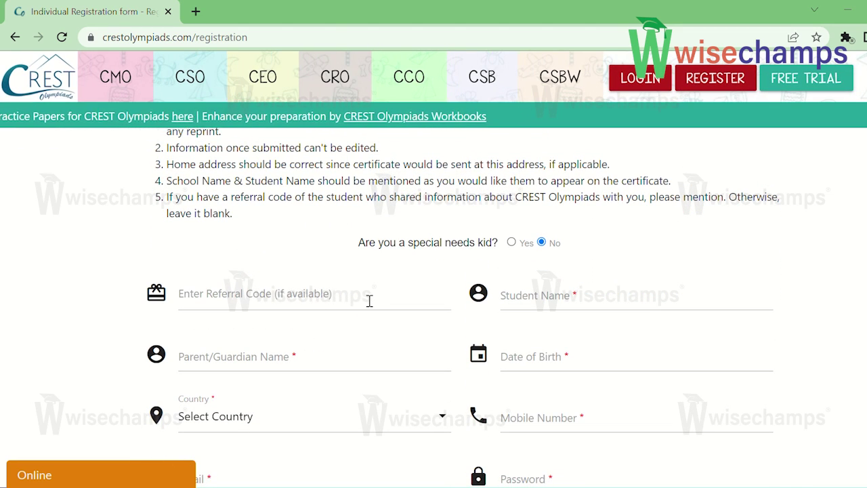
{"action": "scroll", "coordinate": [380, 310], "scroll_direction": "down", "scroll_amount": 1}
{"action": "scroll", "coordinate": [476, 255], "scroll_direction": "down", "scroll_amount": 1}
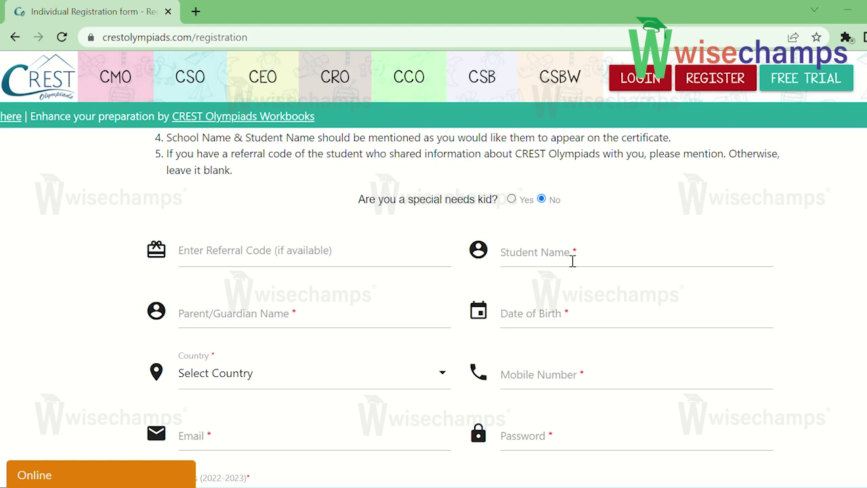
{"action": "scroll", "coordinate": [496, 297], "scroll_direction": "down", "scroll_amount": 1}
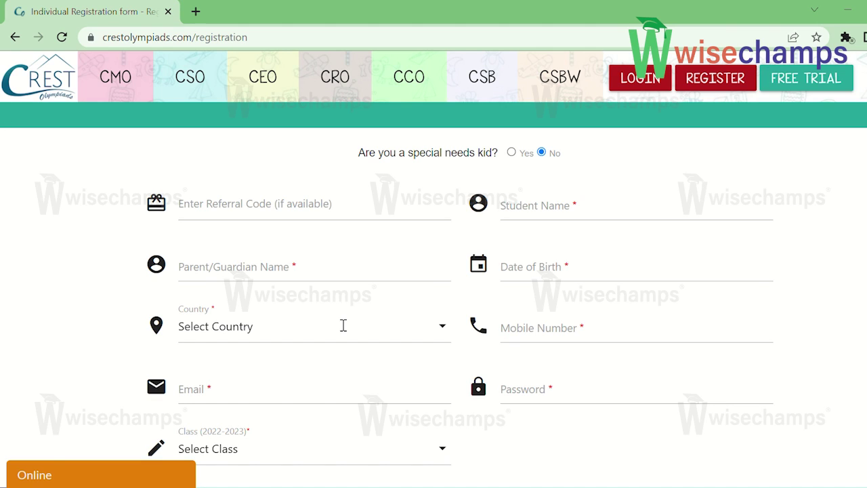
{"action": "scroll", "coordinate": [380, 332], "scroll_direction": "down", "scroll_amount": 1}
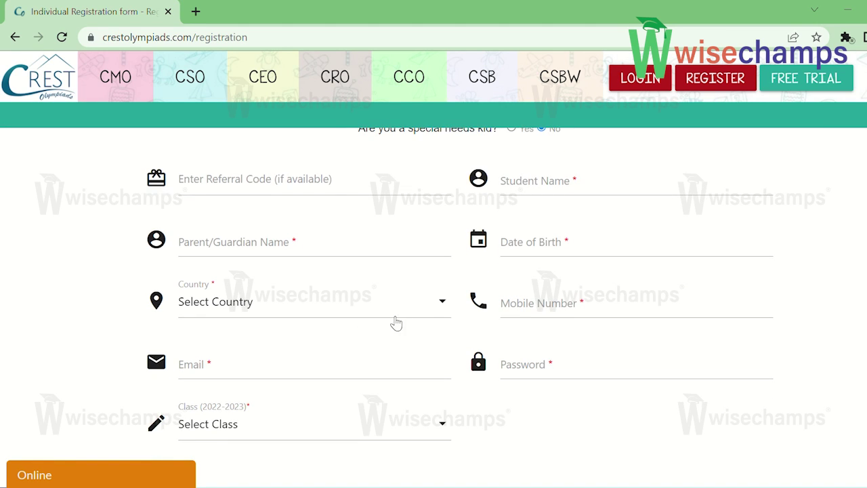
{"action": "left_click", "coordinate": [443, 307]}
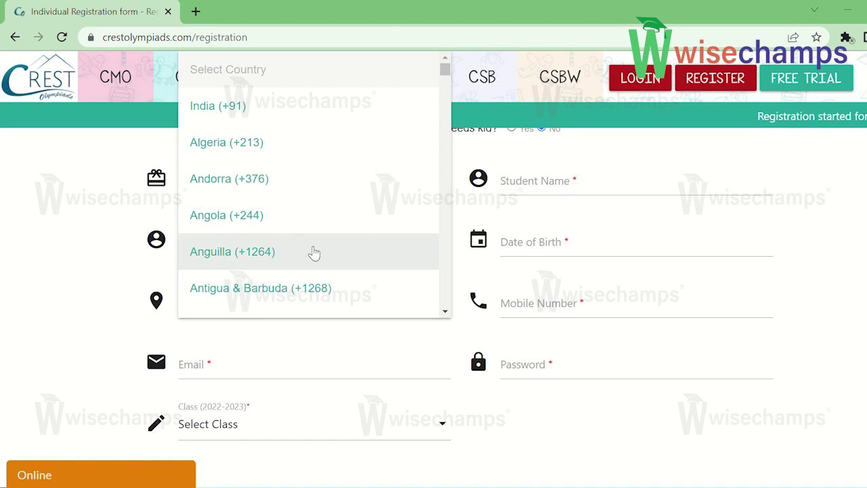
{"action": "scroll", "coordinate": [314, 252], "scroll_direction": "down", "scroll_amount": 2}
{"action": "scroll", "coordinate": [313, 199], "scroll_direction": "up", "scroll_amount": 2}
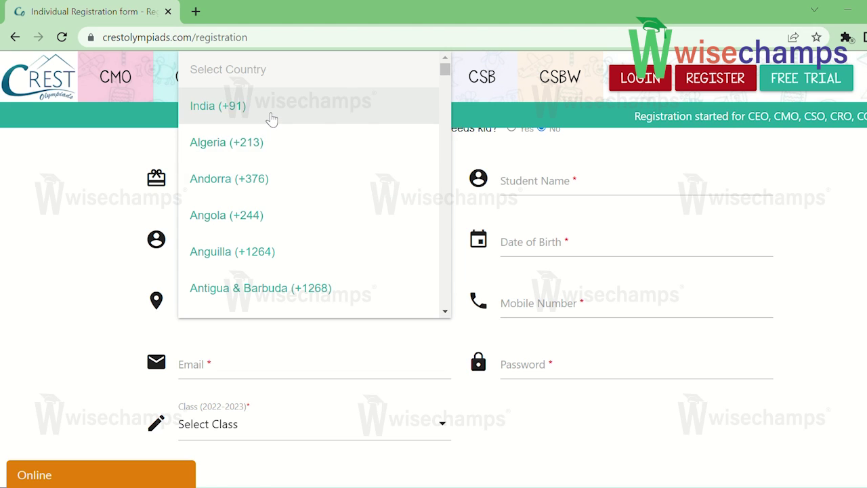
{"action": "scroll", "coordinate": [467, 330], "scroll_direction": "down", "scroll_amount": 1}
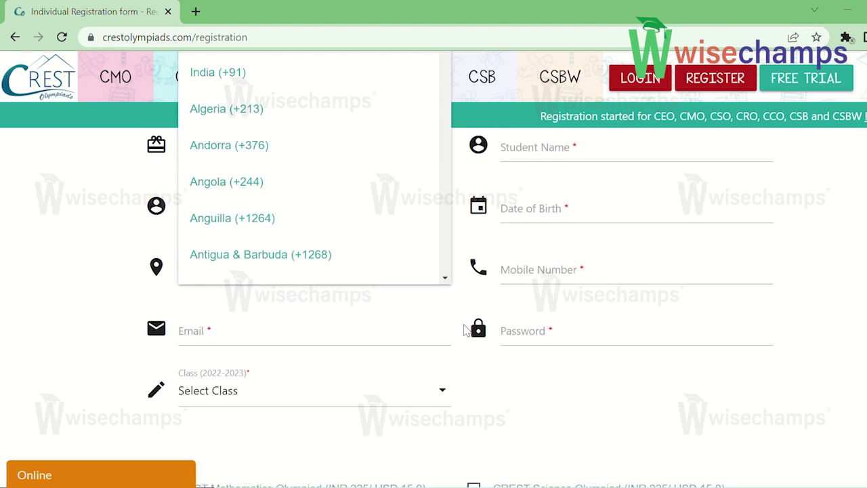
{"action": "left_click", "coordinate": [556, 287]}
{"action": "scroll", "coordinate": [556, 287], "scroll_direction": "down", "scroll_amount": 1}
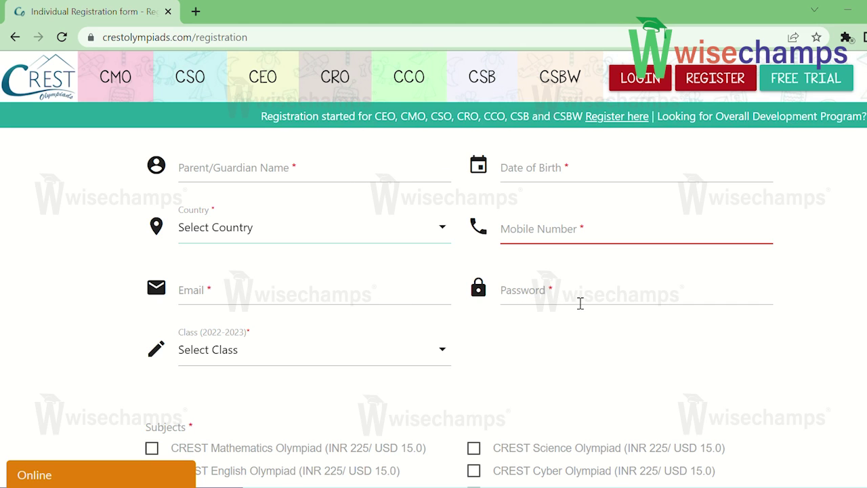
{"action": "scroll", "coordinate": [532, 345], "scroll_direction": "down", "scroll_amount": 1}
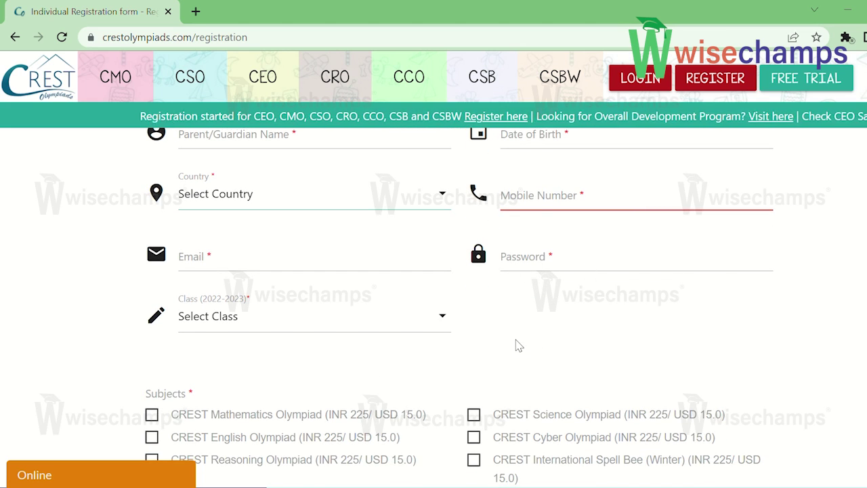
{"action": "scroll", "coordinate": [519, 346], "scroll_direction": "down", "scroll_amount": 2}
{"action": "left_click", "coordinate": [444, 235]}
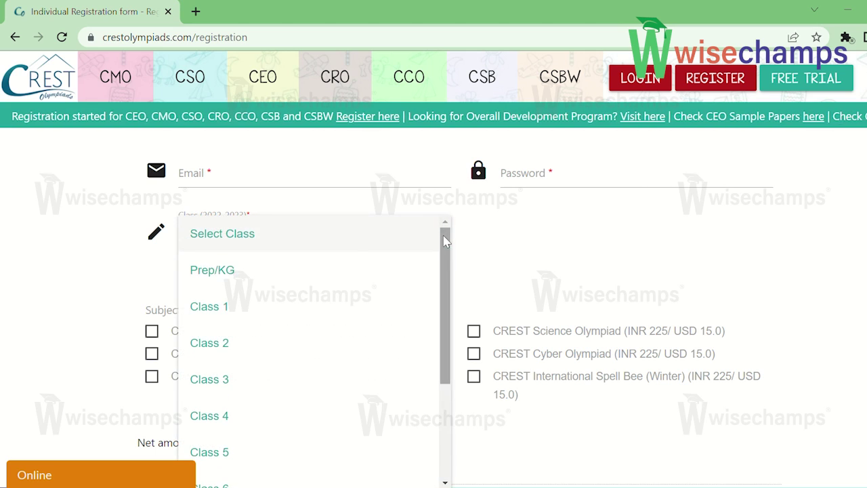
{"action": "scroll", "coordinate": [310, 338], "scroll_direction": "down", "scroll_amount": 3}
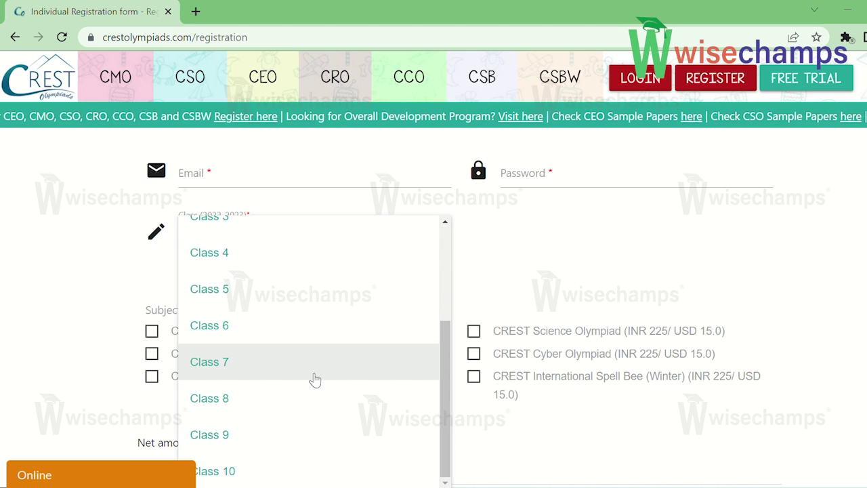
{"action": "left_click", "coordinate": [526, 244]}
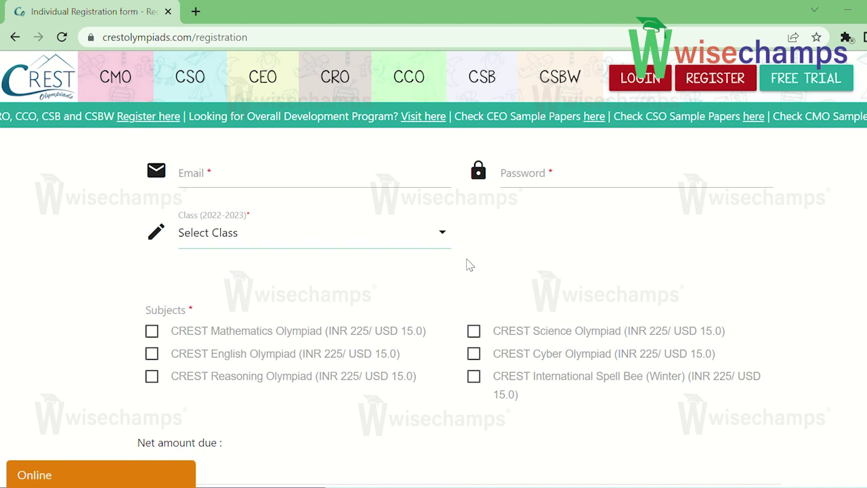
{"action": "scroll", "coordinate": [470, 265], "scroll_direction": "down", "scroll_amount": 1}
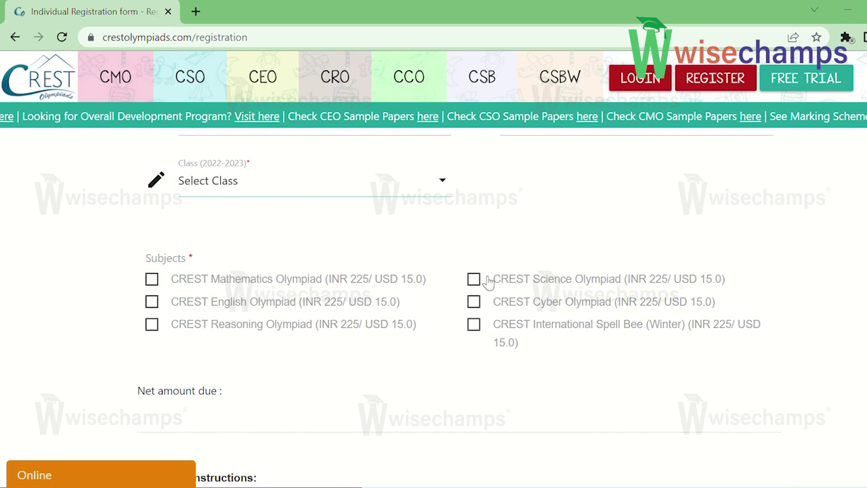
{"action": "scroll", "coordinate": [385, 333], "scroll_direction": "down", "scroll_amount": 1}
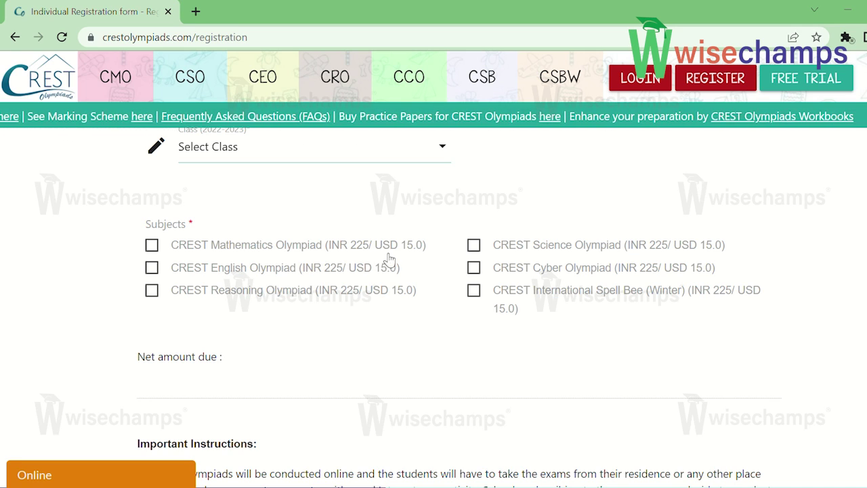
{"action": "scroll", "coordinate": [322, 349], "scroll_direction": "down", "scroll_amount": 3}
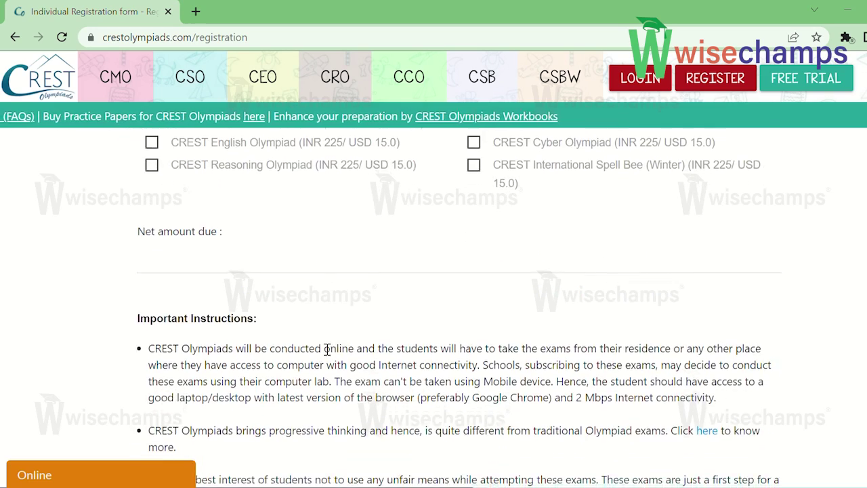
{"action": "scroll", "coordinate": [362, 348], "scroll_direction": "down", "scroll_amount": 1}
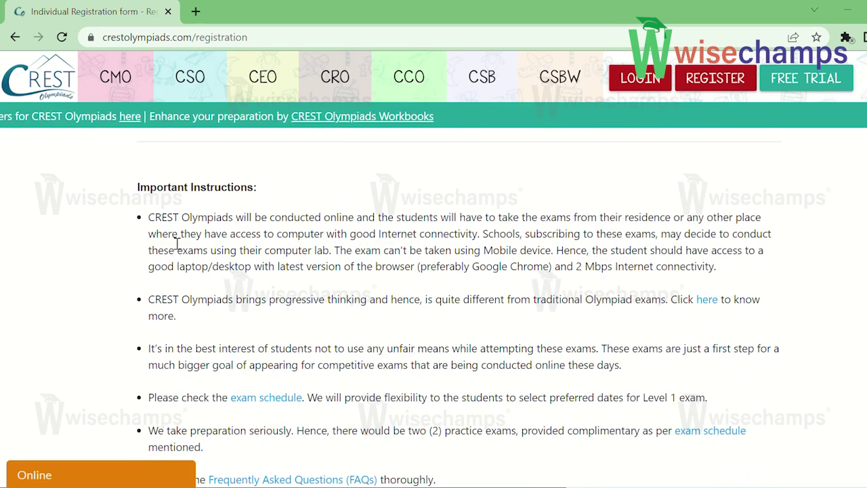
{"action": "scroll", "coordinate": [310, 259], "scroll_direction": "down", "scroll_amount": 2}
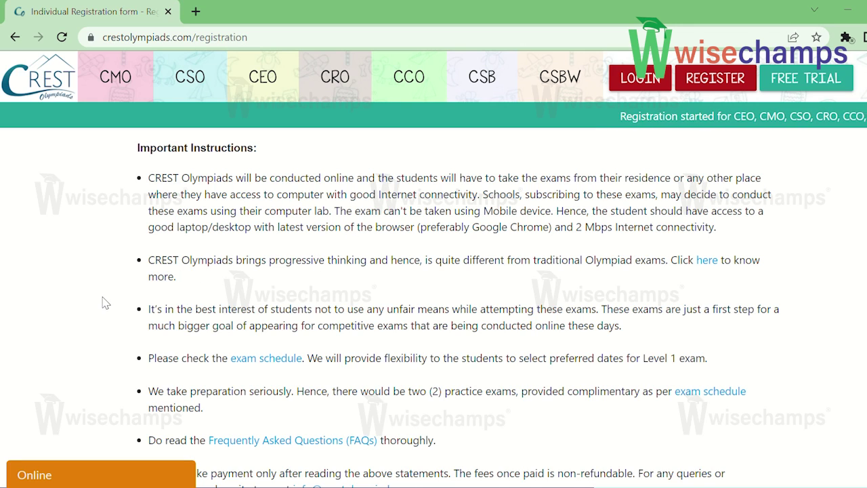
{"action": "scroll", "coordinate": [97, 344], "scroll_direction": "down", "scroll_amount": 1}
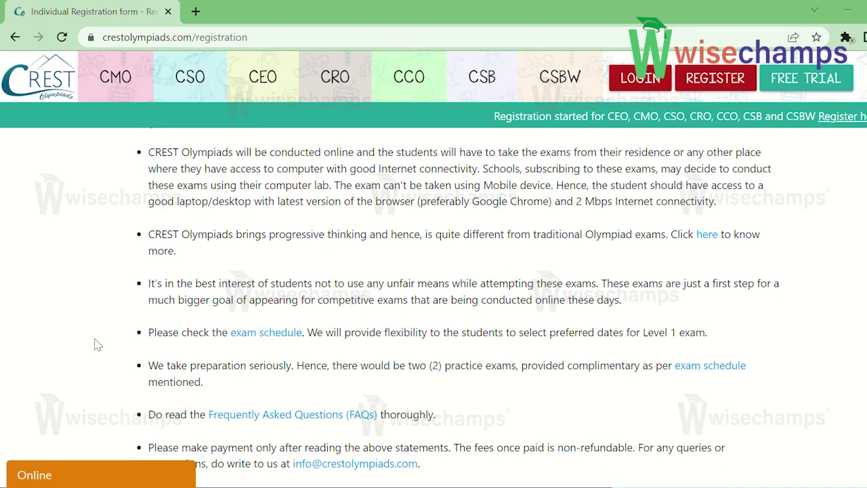
{"action": "scroll", "coordinate": [89, 346], "scroll_direction": "down", "scroll_amount": 1}
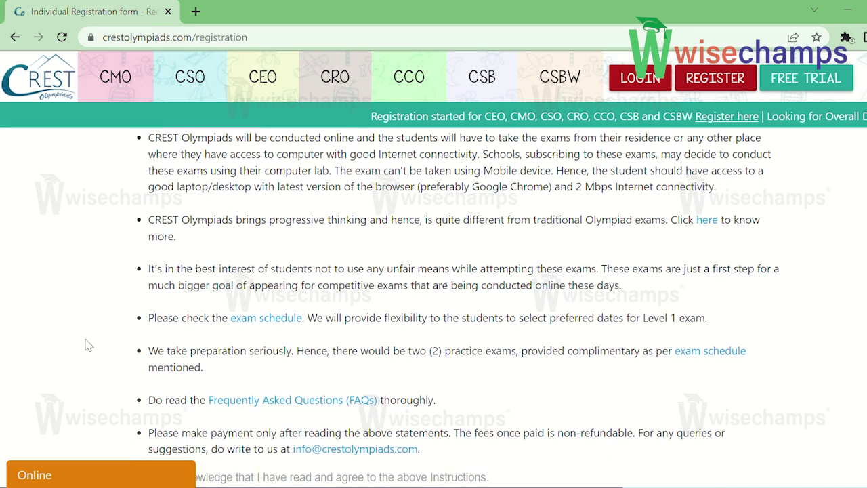
{"action": "scroll", "coordinate": [84, 349], "scroll_direction": "down", "scroll_amount": 1}
{"action": "scroll", "coordinate": [95, 359], "scroll_direction": "down", "scroll_amount": 1}
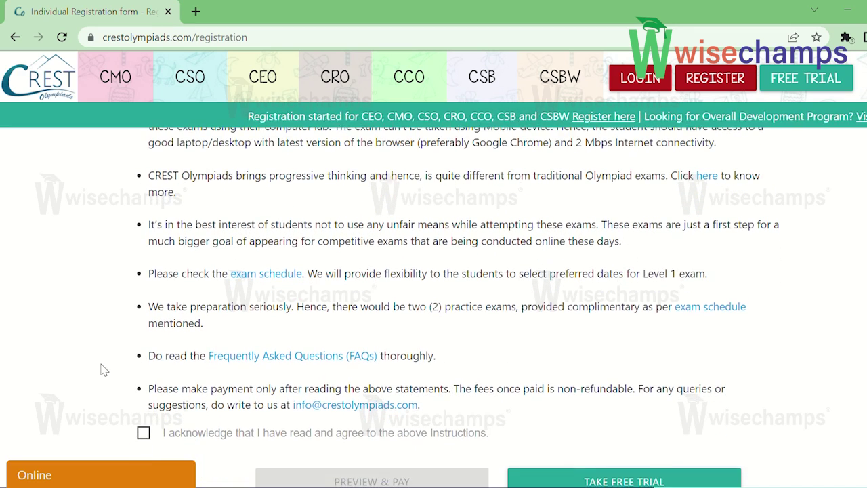
{"action": "scroll", "coordinate": [102, 369], "scroll_direction": "down", "scroll_amount": 2}
{"action": "scroll", "coordinate": [92, 366], "scroll_direction": "down", "scroll_amount": 1}
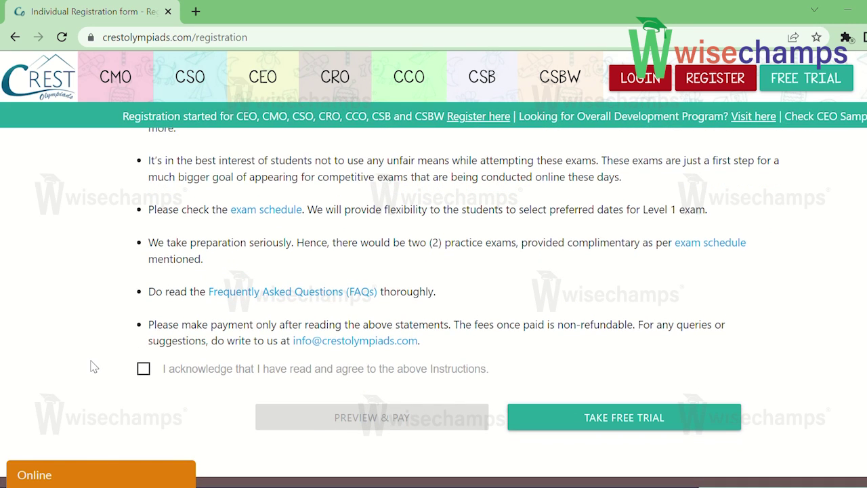
{"action": "scroll", "coordinate": [87, 351], "scroll_direction": "down", "scroll_amount": 1}
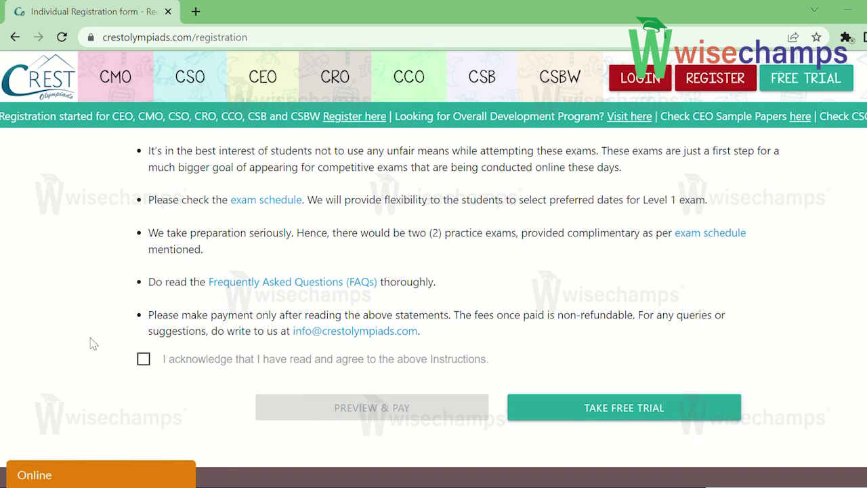
{"action": "scroll", "coordinate": [95, 329], "scroll_direction": "down", "scroll_amount": 1}
{"action": "scroll", "coordinate": [102, 328], "scroll_direction": "down", "scroll_amount": 1}
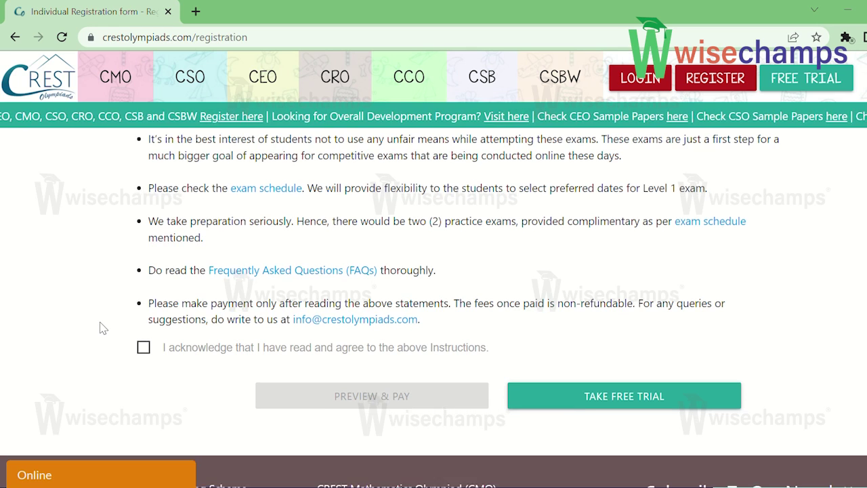
Step: Tick 'I acknowledge that I have read and agree to the above Instructions' above Preview & Pay
{"action": "scroll", "coordinate": [91, 324], "scroll_direction": "down", "scroll_amount": 1}
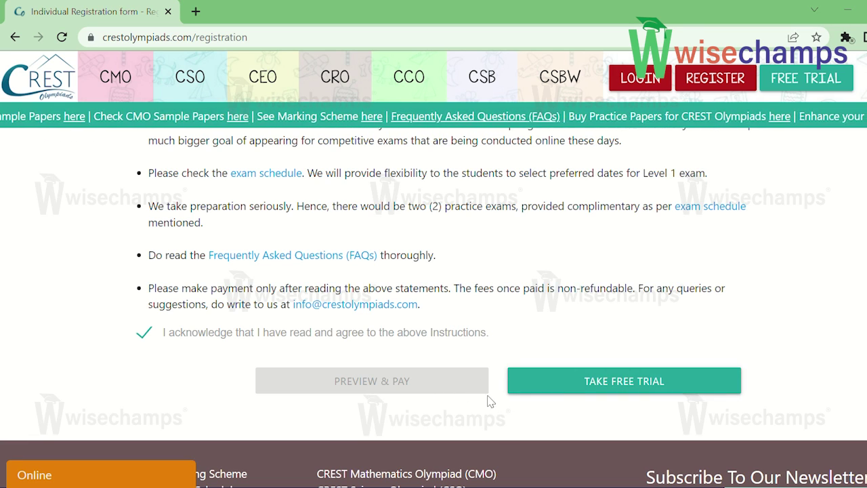
{"action": "left_click", "coordinate": [626, 376]}
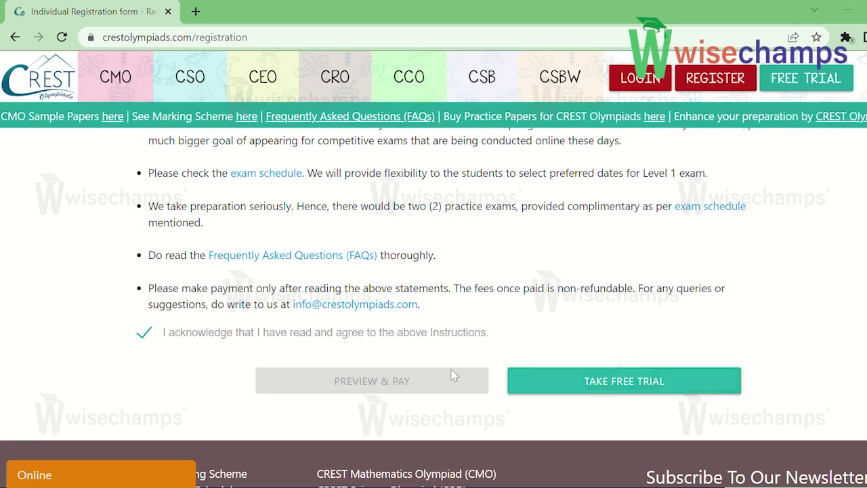